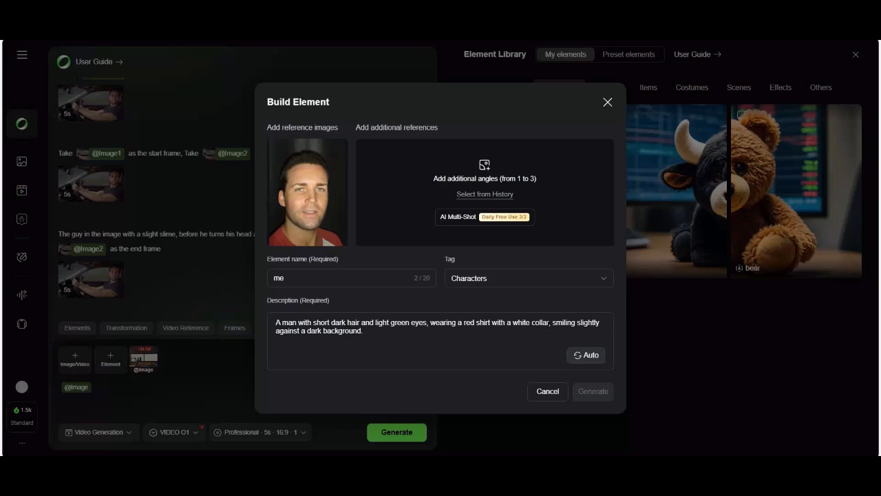
Insert "and a blue jeans" after "white collar" in the element description and start AI Multi-Shot for additional angles
{"action": "type", "text": "and a blue y"}
{"action": "key", "text": "BackSpace"}
{"action": "type", "text": "jeans"}
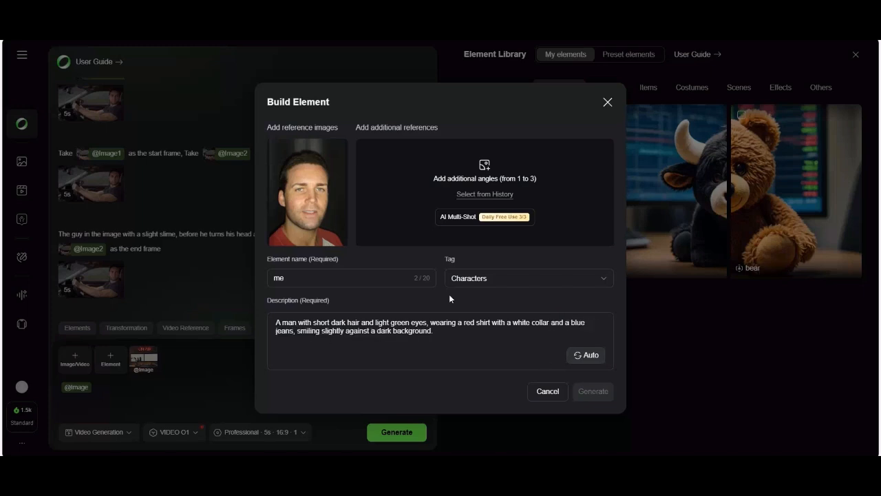
{"action": "left_click", "coordinate": [460, 216]}
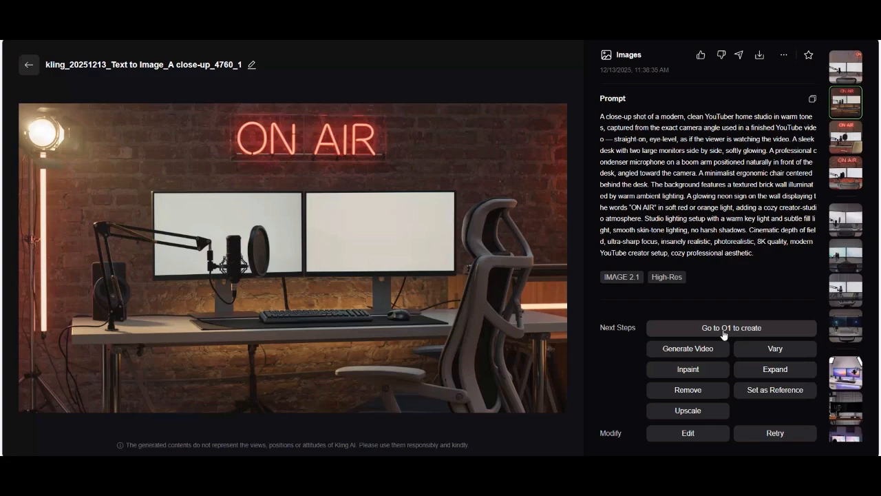
Send the warm-toned ON AIR studio image to O1 creation and start building a new element under Characters
{"action": "left_click", "coordinate": [724, 333]}
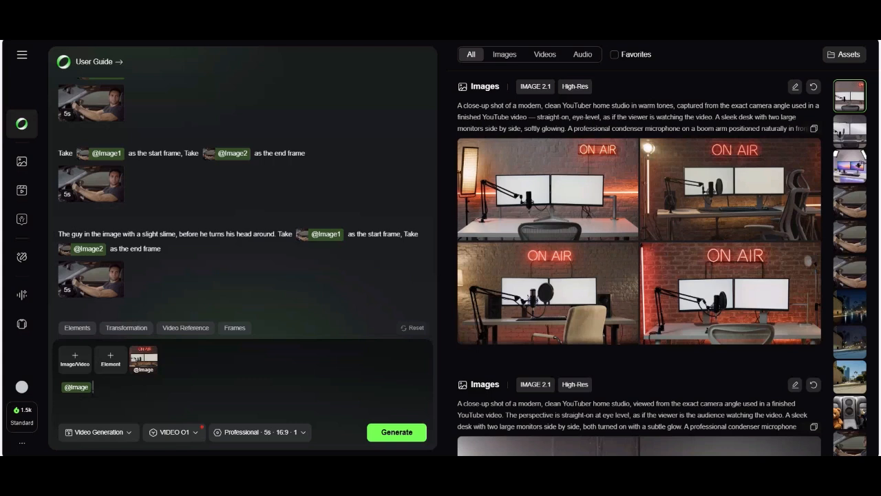
{"action": "left_click", "coordinate": [112, 360]}
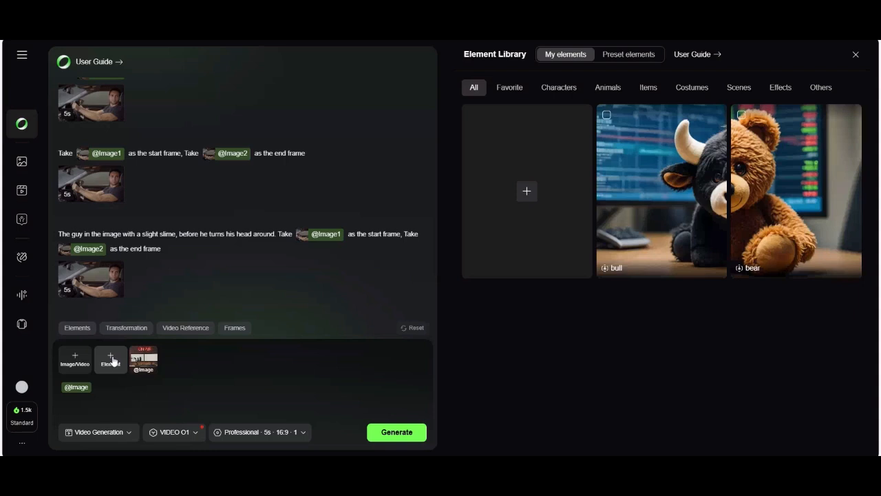
{"action": "left_click", "coordinate": [558, 89]}
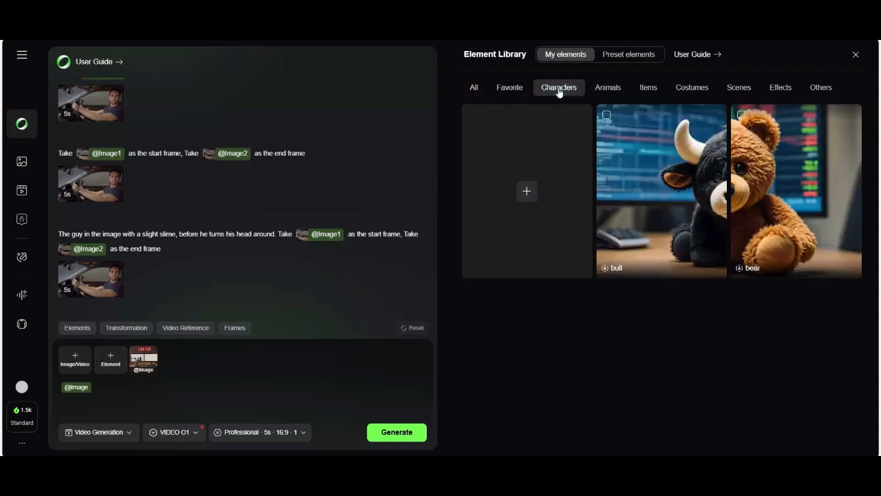
{"action": "left_click", "coordinate": [528, 190]}
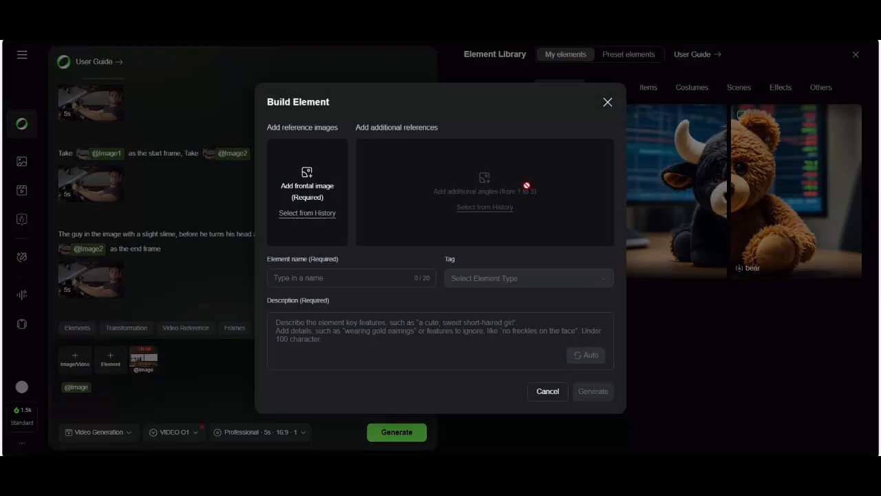
Set the element's frontal image to the previously uploaded portrait of the man in the red shirt
{"action": "left_click", "coordinate": [298, 214]}
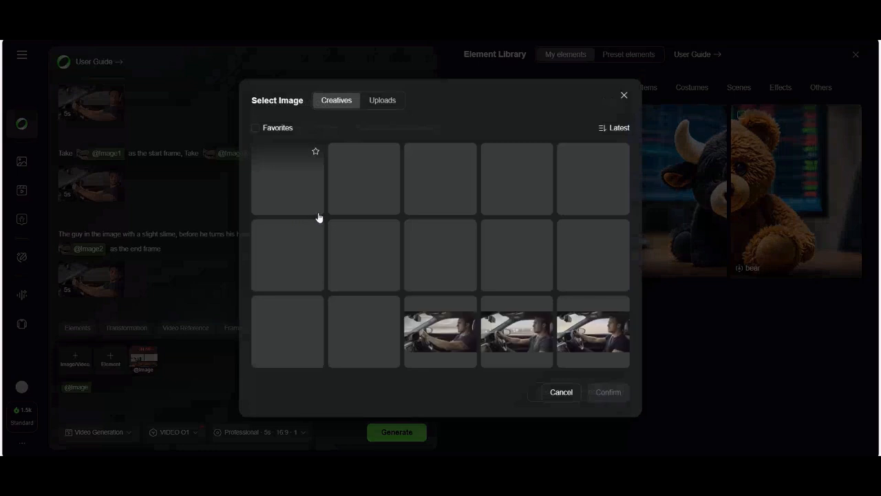
{"action": "left_click", "coordinate": [385, 102]}
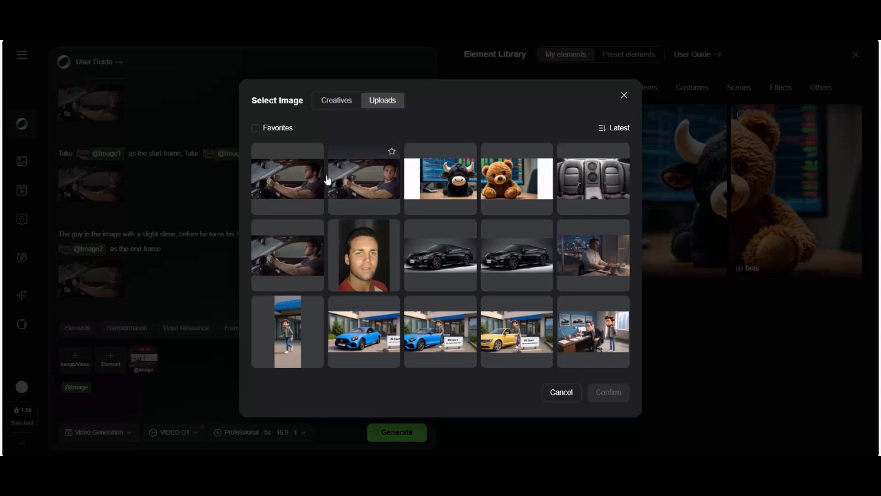
{"action": "left_click", "coordinate": [364, 255]}
{"action": "left_click", "coordinate": [603, 392]}
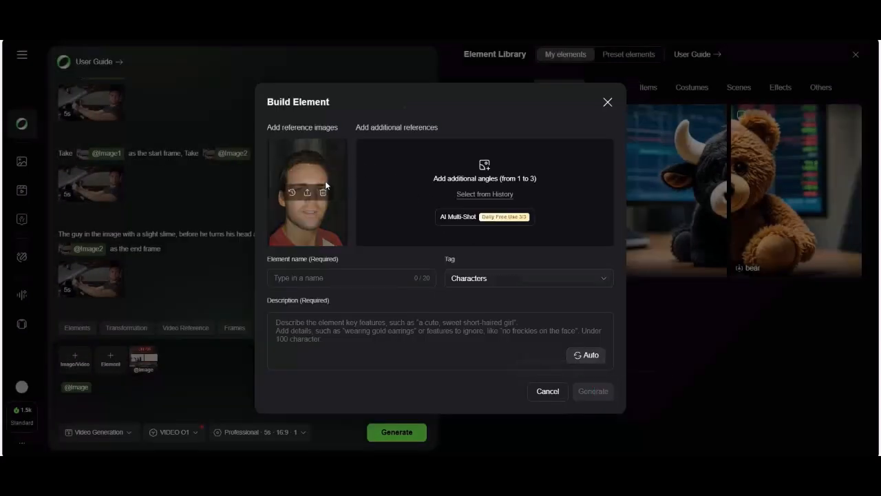
Name the element "me" and auto-generate its description
{"action": "left_click", "coordinate": [332, 279]}
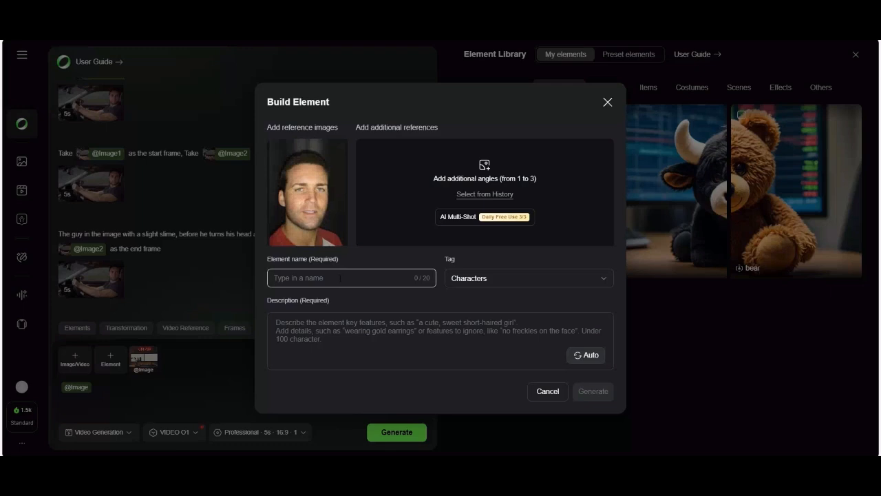
{"action": "type", "text": "me"}
{"action": "left_click", "coordinate": [583, 359]}
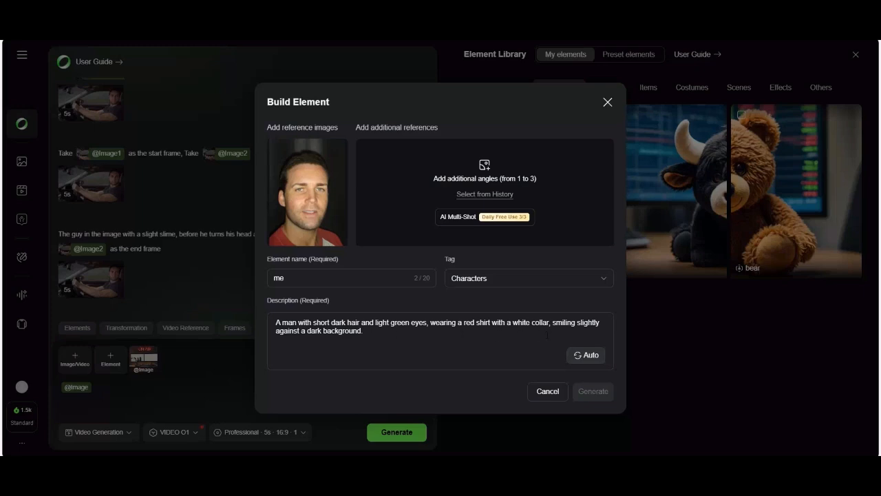
Extend the element description with "and a blue jeans" directly after "white collar"
{"action": "left_click", "coordinate": [549, 322]}
{"action": "type", "text": "and a blu"}
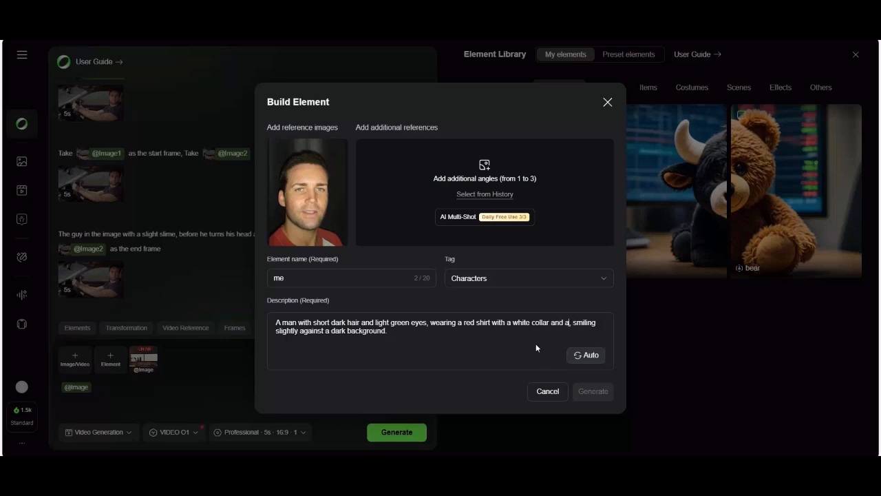
{"action": "type", "text": "e"}
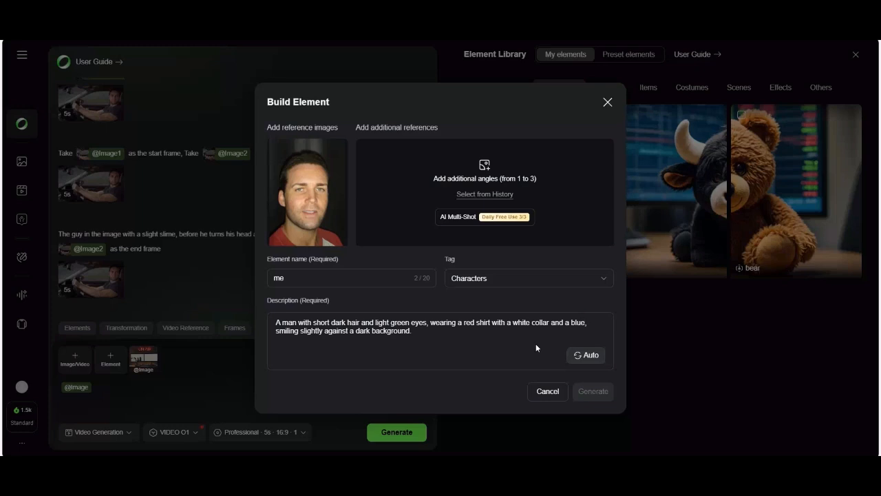
{"action": "type", "text": " yeans"}
{"action": "key", "text": "BackSpace"}
{"action": "key", "text": "BackSpace"}
{"action": "key", "text": "BackSpace"}
{"action": "key", "text": "BackSpace"}
{"action": "key", "text": "BackSpace"}
{"action": "type", "text": "jeans"}
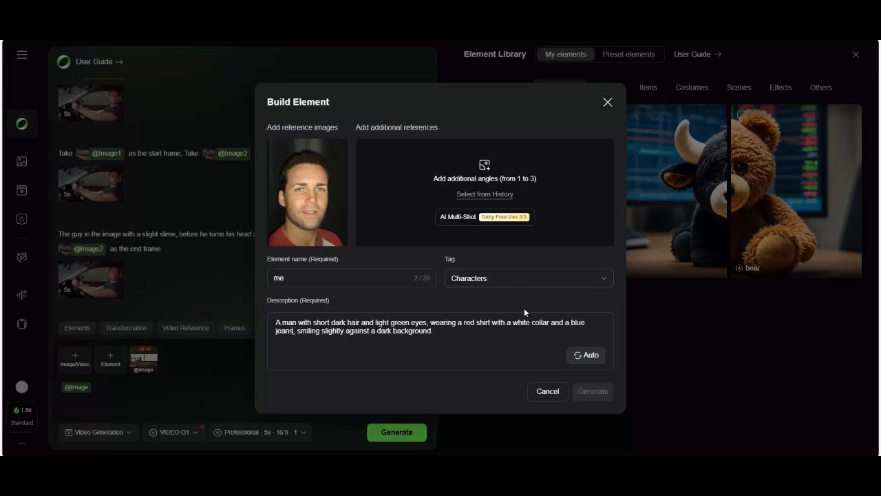
Generate additional angles of the portrait with AI Multi-Shot and compare the offered sets
{"action": "left_click", "coordinate": [462, 219]}
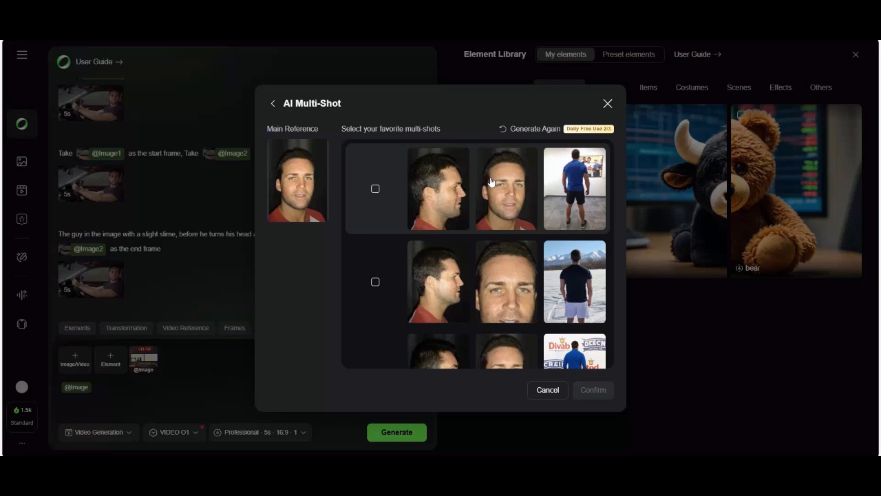
{"action": "scroll", "coordinate": [439, 187], "scroll_direction": "down", "scroll_amount": 1}
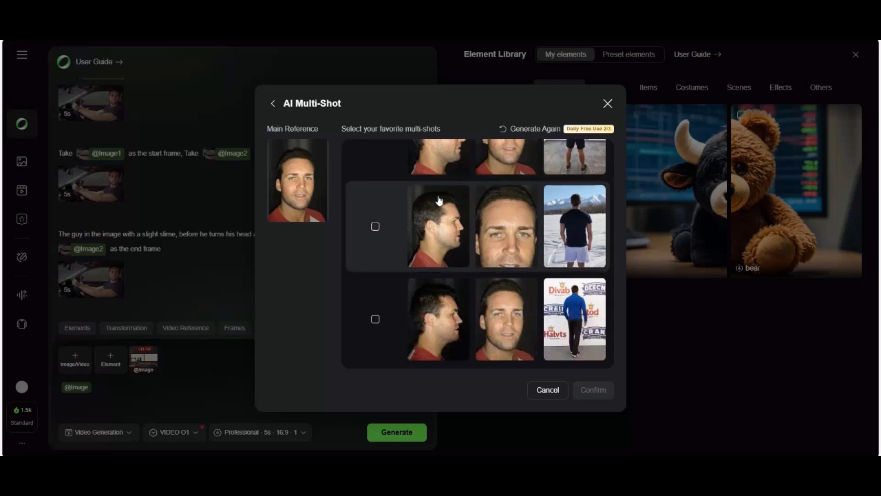
{"action": "scroll", "coordinate": [451, 200], "scroll_direction": "up", "scroll_amount": 2}
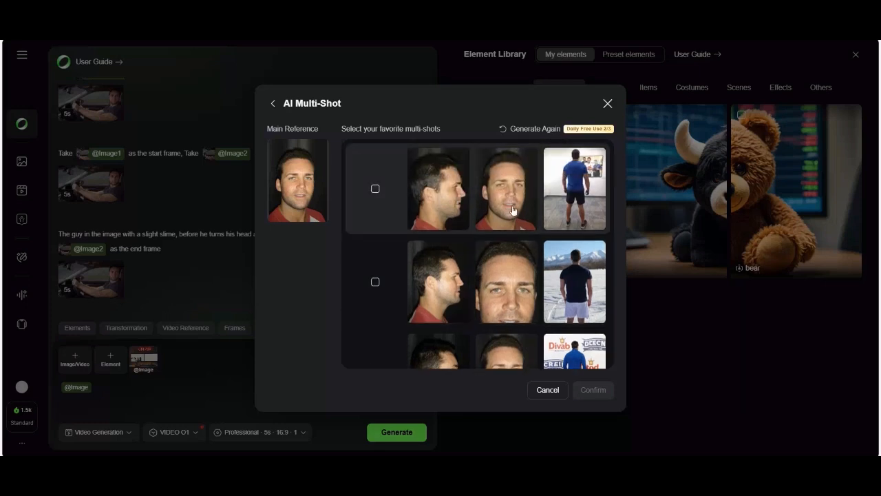
{"action": "scroll", "coordinate": [511, 210], "scroll_direction": "down", "scroll_amount": 2}
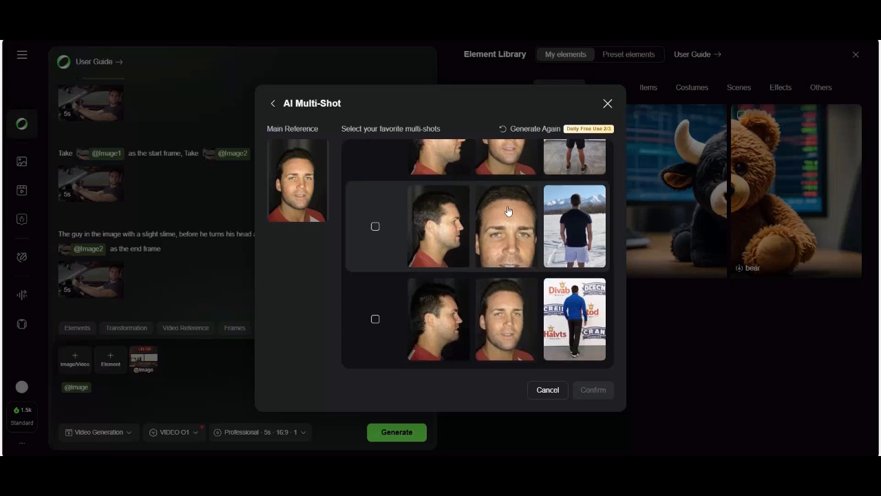
{"action": "scroll", "coordinate": [509, 210], "scroll_direction": "up", "scroll_amount": 2}
{"action": "scroll", "coordinate": [509, 210], "scroll_direction": "down", "scroll_amount": 1}
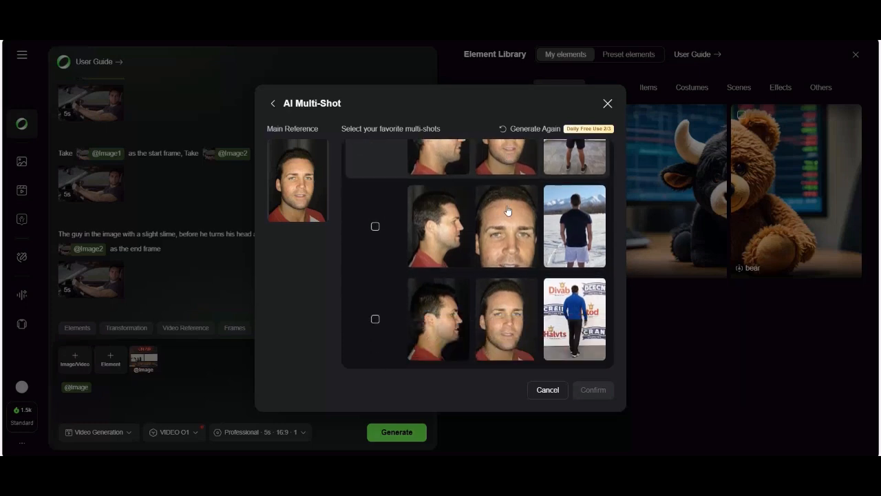
{"action": "scroll", "coordinate": [508, 210], "scroll_direction": "up", "scroll_amount": 1}
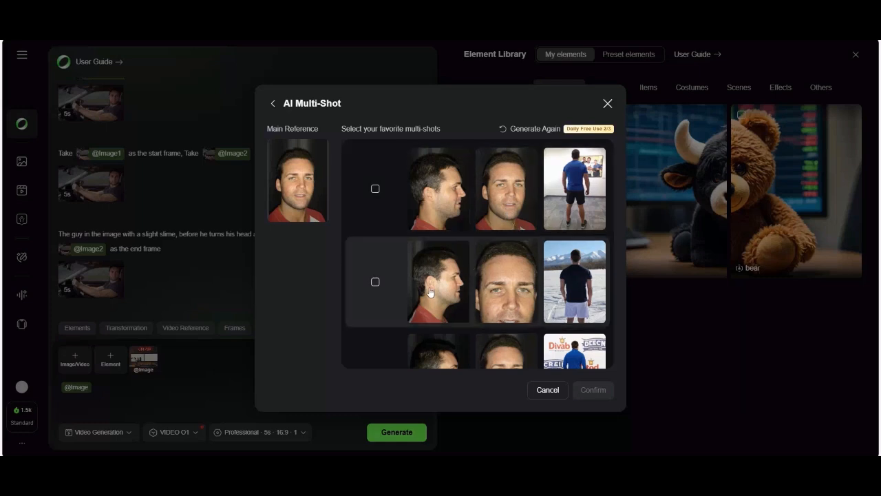
Add the second multi-shot set, with the snowy mountain back view, as additional references and generate the element
{"action": "left_click", "coordinate": [376, 284]}
{"action": "scroll", "coordinate": [461, 294], "scroll_direction": "down", "scroll_amount": 2}
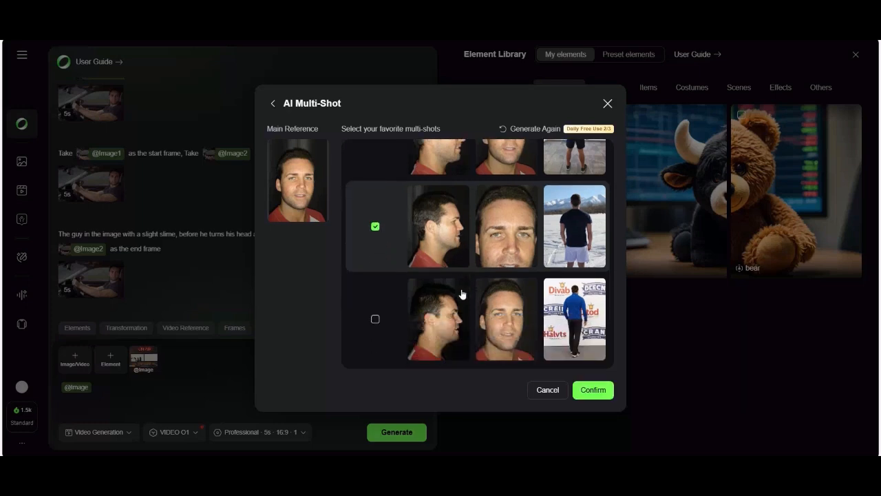
{"action": "left_click", "coordinate": [593, 390]}
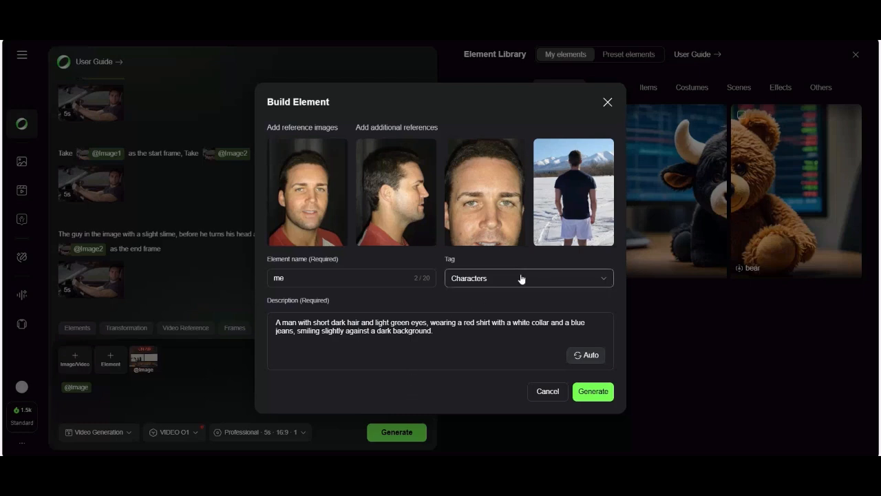
{"action": "left_click", "coordinate": [593, 393]}
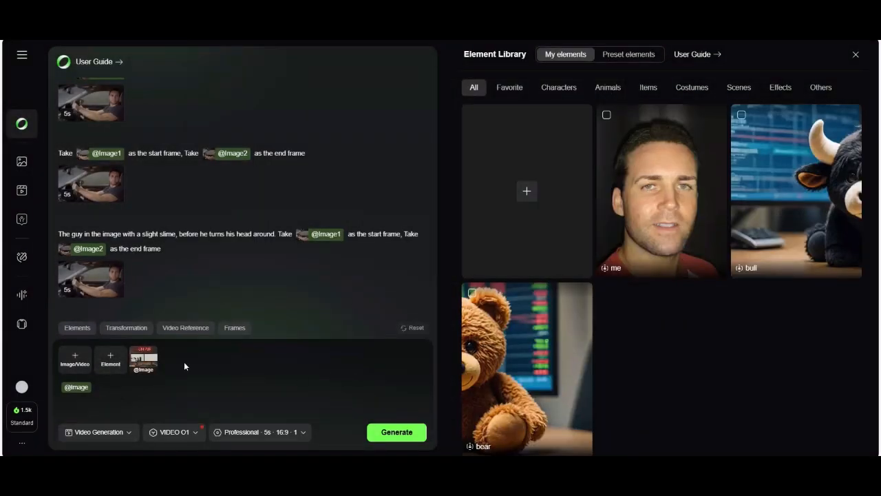
Begin the video prompt with "The guy from" before the image reference and add the "me" element to it
{"action": "type", "text": "The guy"}
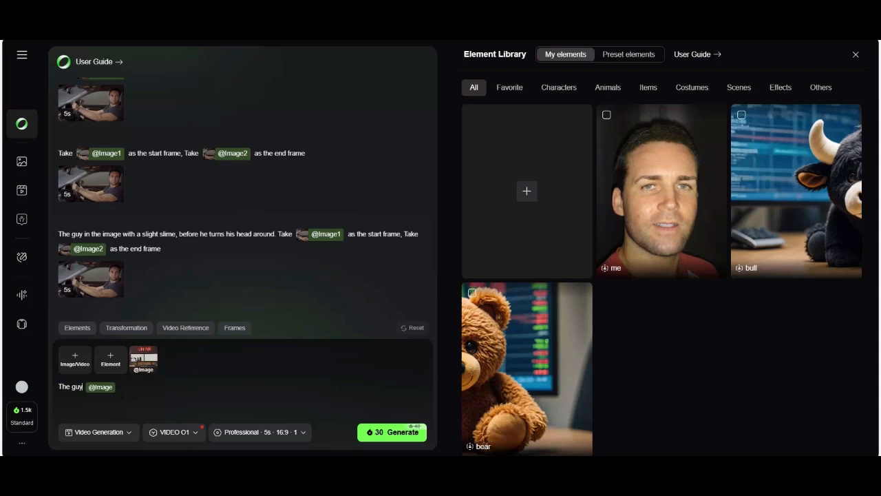
{"action": "type", "text": " from"}
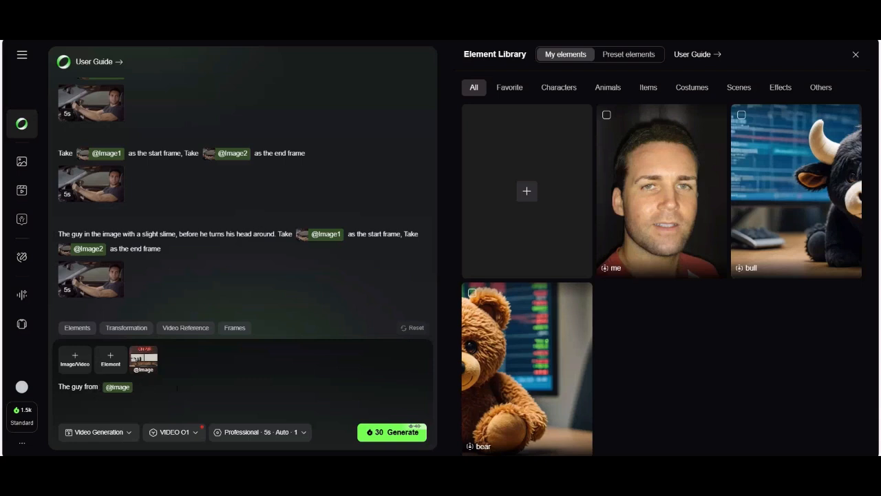
{"action": "left_click", "coordinate": [607, 117]}
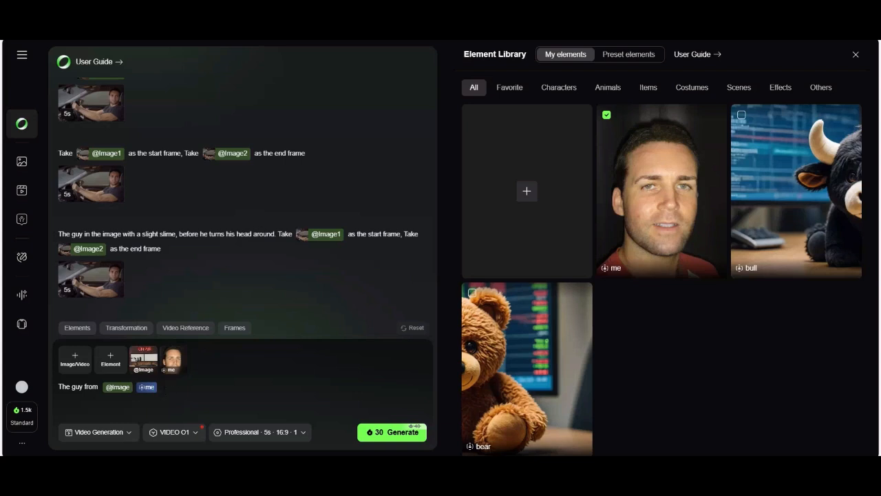
Replace "guy from" in the video prompt with "studio"
{"action": "left_click", "coordinate": [99, 387]}
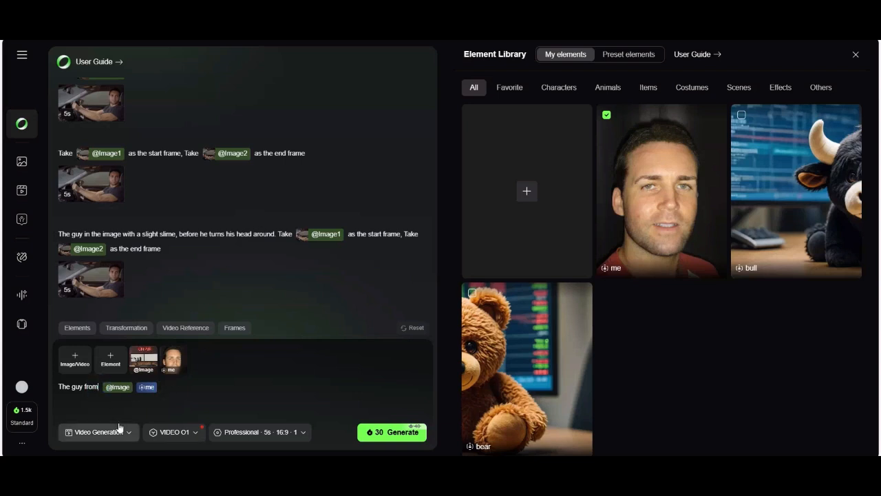
{"action": "key", "text": "BackSpace"}
{"action": "key", "text": "BackSpace"}
{"action": "key", "text": "BackSpace"}
{"action": "key", "text": "BackSpace"}
{"action": "key", "text": "BackSpace"}
{"action": "key", "text": "BackSpace"}
{"action": "key", "text": "BackSpace"}
{"action": "key", "text": "BackSpace"}
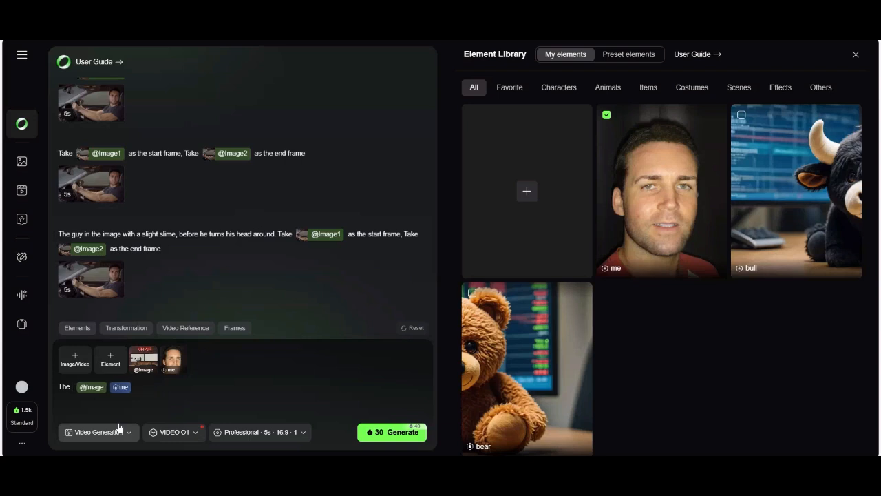
{"action": "type", "text": "studio"}
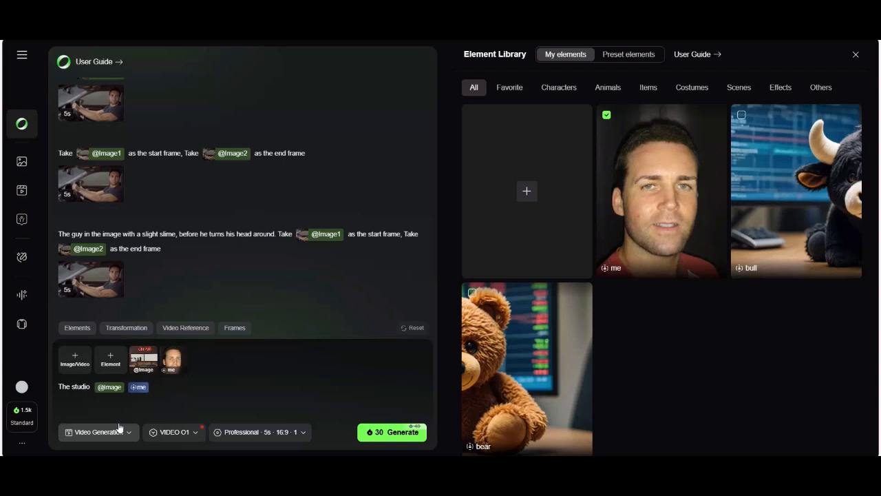
Replace the prompt text before the image reference with "A close shot from the studio from the"
{"action": "key", "text": "BackSpace"}
{"action": "key", "text": "BackSpace"}
{"action": "key", "text": "BackSpace"}
{"action": "key", "text": "BackSpace"}
{"action": "key", "text": "BackSpace"}
{"action": "key", "text": "BackSpace"}
{"action": "key", "text": "BackSpace"}
{"action": "key", "text": "BackSpace"}
{"action": "key", "text": "BackSpace"}
{"action": "key", "text": "BackSpace"}
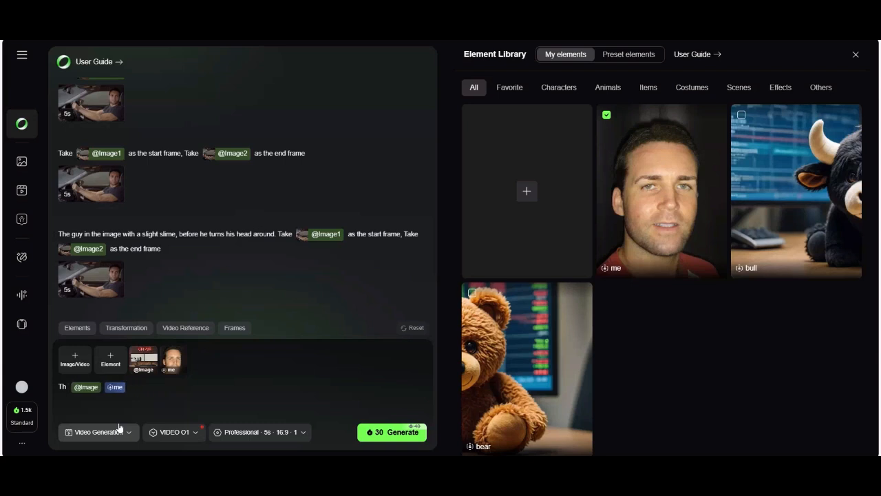
{"action": "type", "text": "A close sh"}
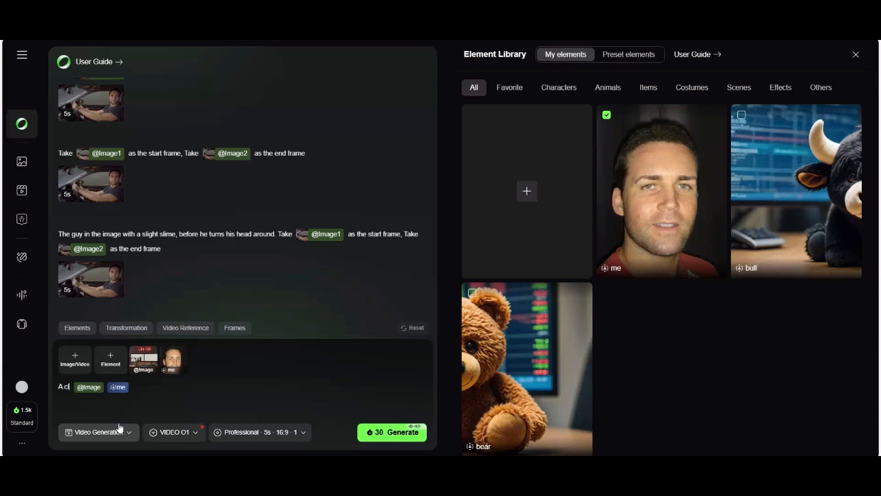
{"action": "type", "text": "ot from the"}
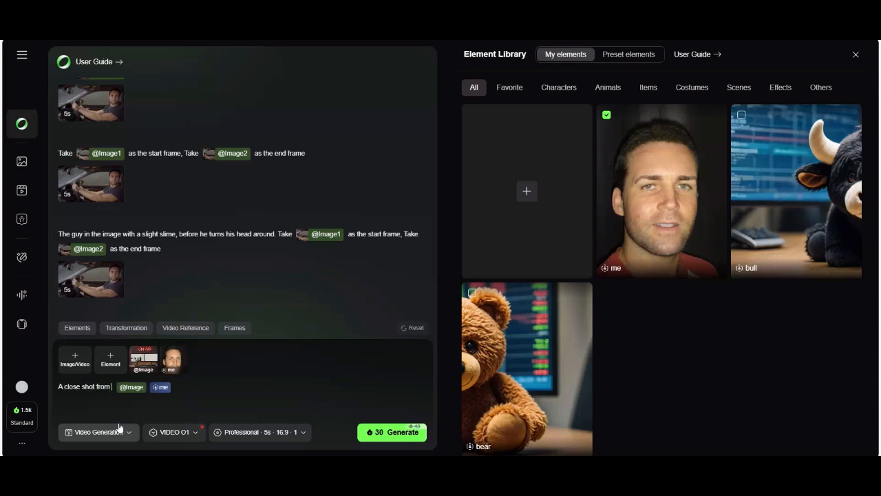
{"action": "type", "text": " studio fr"}
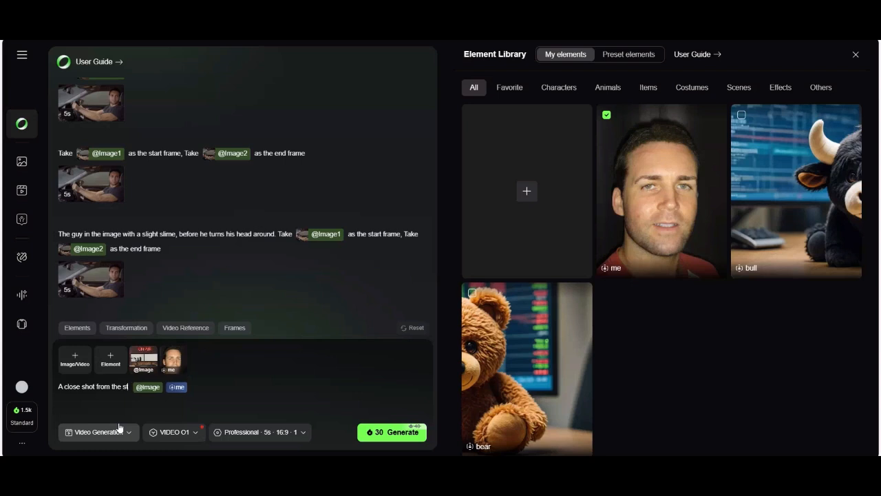
{"action": "type", "text": "om the"}
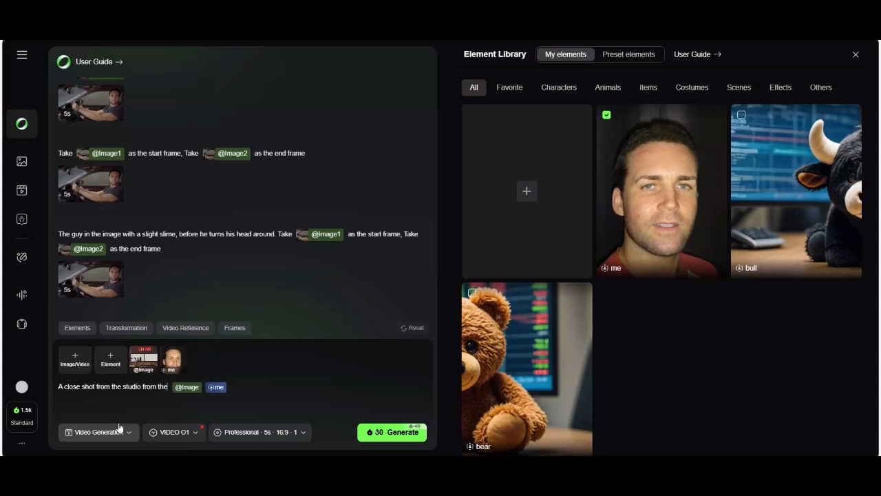
Insert "where a youtuber from" between the image reference and the "me" element, and add "is sitting on the chair" after the element
{"action": "left_click", "coordinate": [202, 387]}
{"action": "type", "text": "where a youtuber from"}
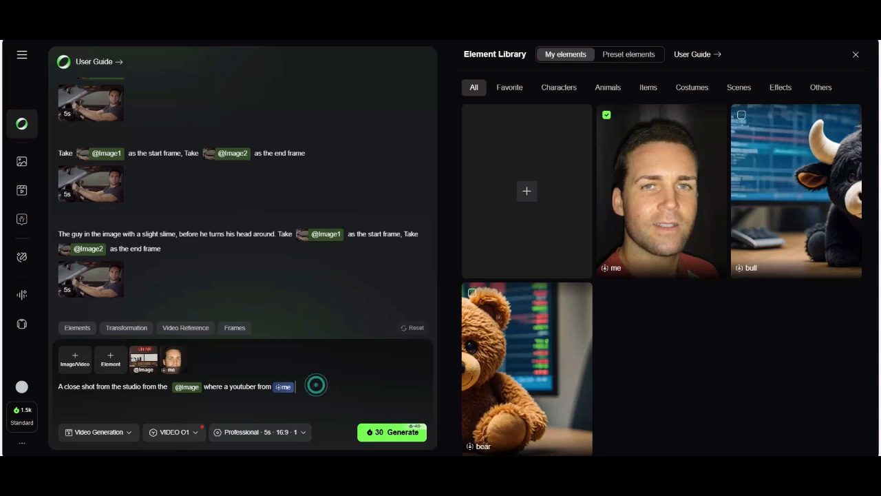
{"action": "type", "text": " @me is sitting on the chair"}
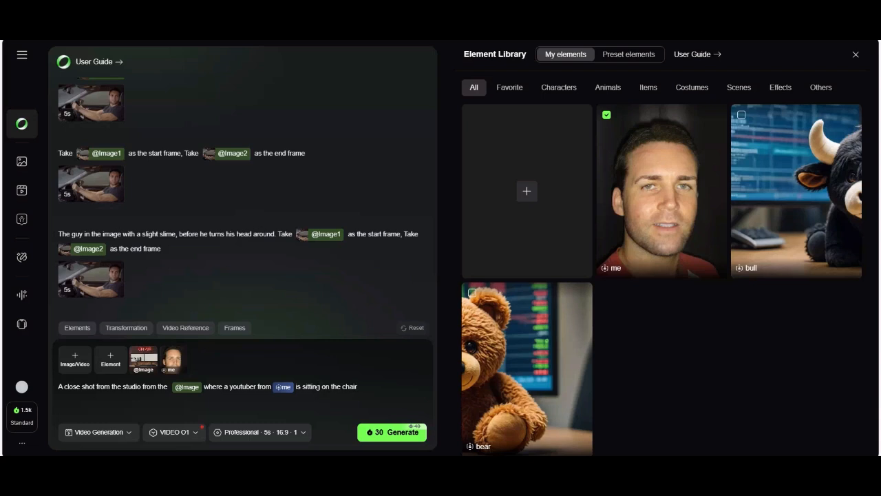
Complete the video prompt with "and looking straight into the camera, like he is making a video now"
{"action": "type", "text": "and lookin"}
{"action": "type", "text": "g straight into the"}
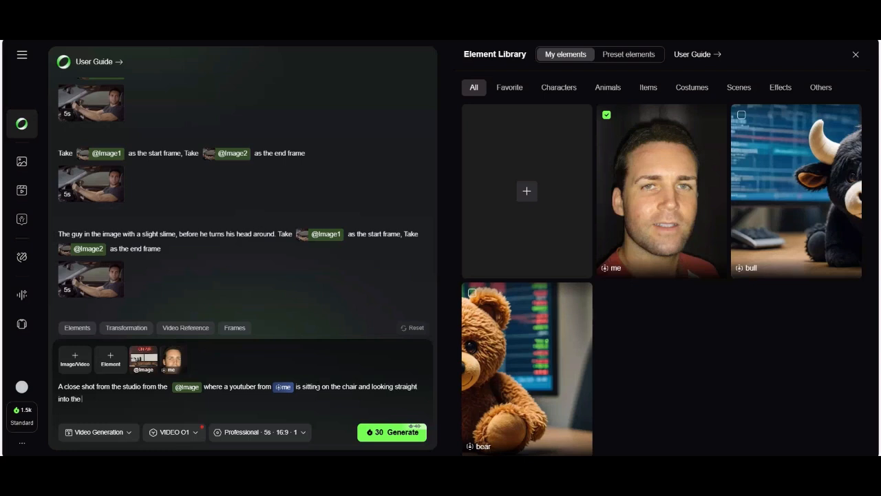
{"action": "type", "text": " camera"}
{"action": "type", "text": ", like he "}
{"action": "type", "text": "is"}
{"action": "type", "text": " speak"}
{"action": "key", "text": "BackSpace"}
{"action": "key", "text": "BackSpace"}
{"action": "key", "text": "BackSpace"}
{"action": "key", "text": "BackSpace"}
{"action": "key", "text": "BackSpace"}
{"action": "key", "text": "BackSpace"}
{"action": "type", "text": "making a video now"}
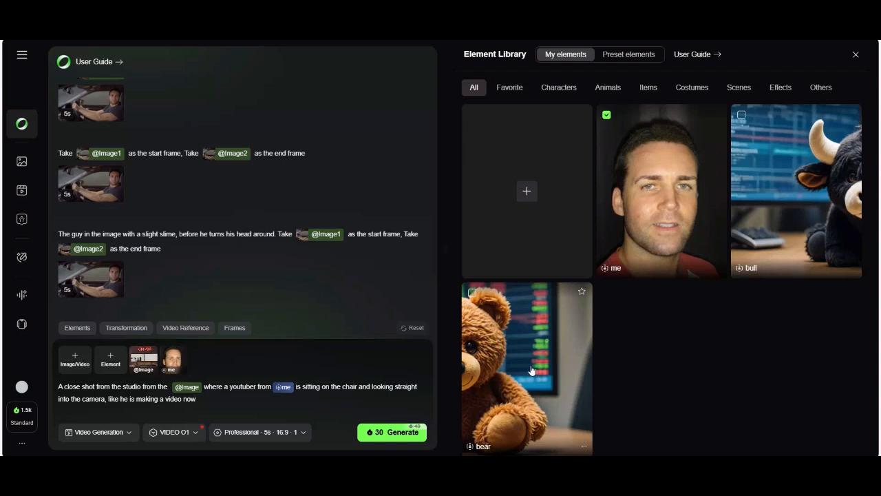
Generate the YouTuber studio video and play back the result
{"action": "left_click", "coordinate": [394, 434]}
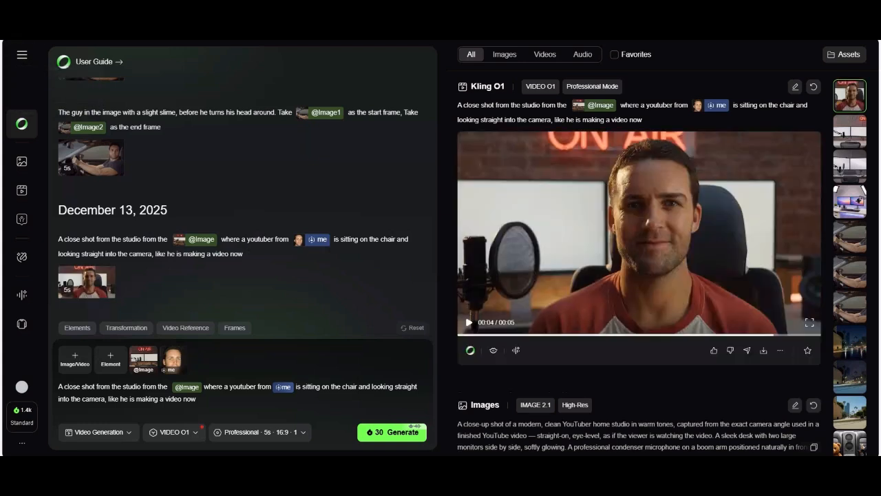
{"action": "left_click", "coordinate": [469, 322]}
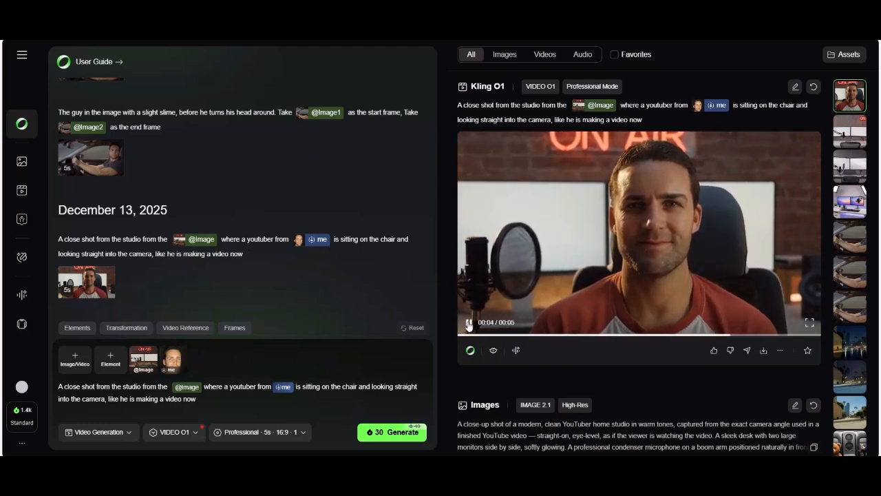
{"action": "left_click", "coordinate": [469, 326]}
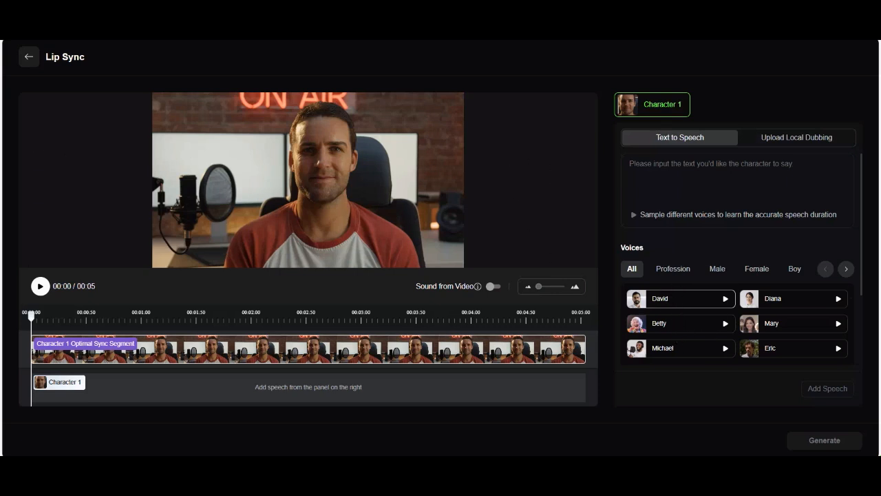
Upload speech1.mp3 as local dubbing for Character 1 and add it to the lip-sync timeline
{"action": "left_click", "coordinate": [802, 137]}
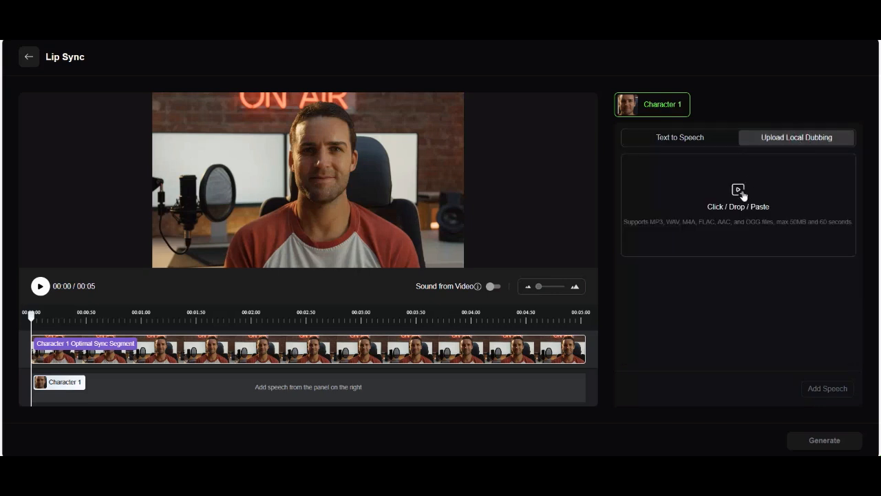
{"action": "left_click_drag", "start_coordinate": [880, 252], "coordinate": [708, 174]}
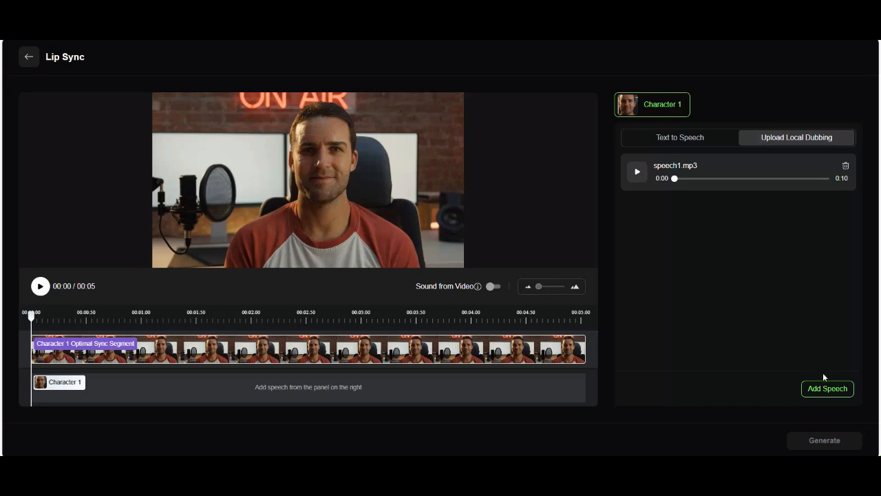
{"action": "left_click", "coordinate": [832, 389]}
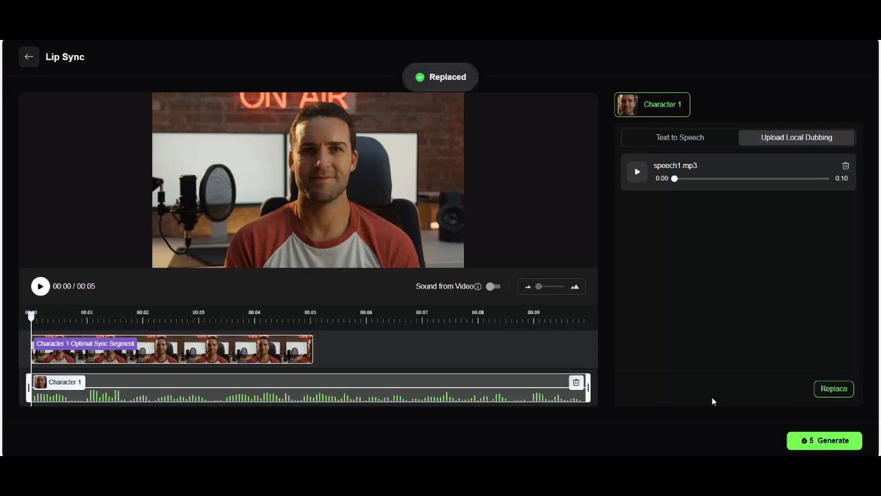
Preview the video with the added speech and move the playhead to the end of the video clip
{"action": "left_click", "coordinate": [40, 286]}
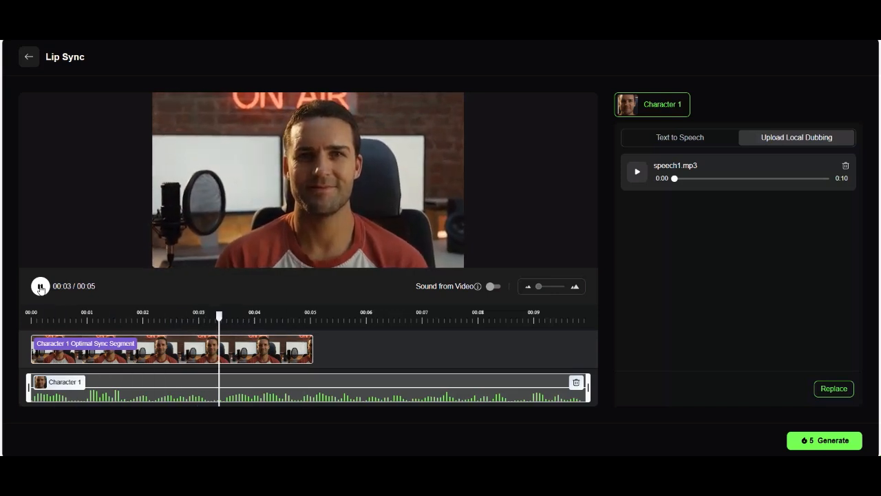
{"action": "left_click", "coordinate": [39, 288]}
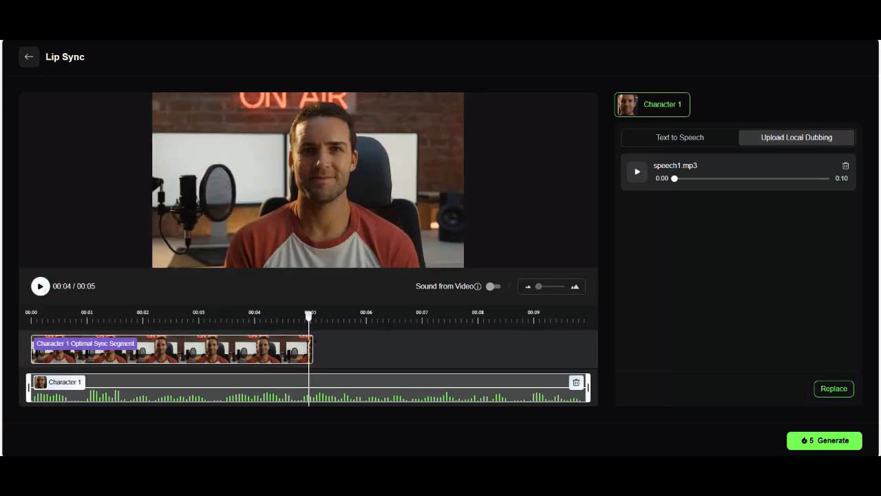
{"action": "left_click_drag", "start_coordinate": [308, 315], "coordinate": [329, 316]}
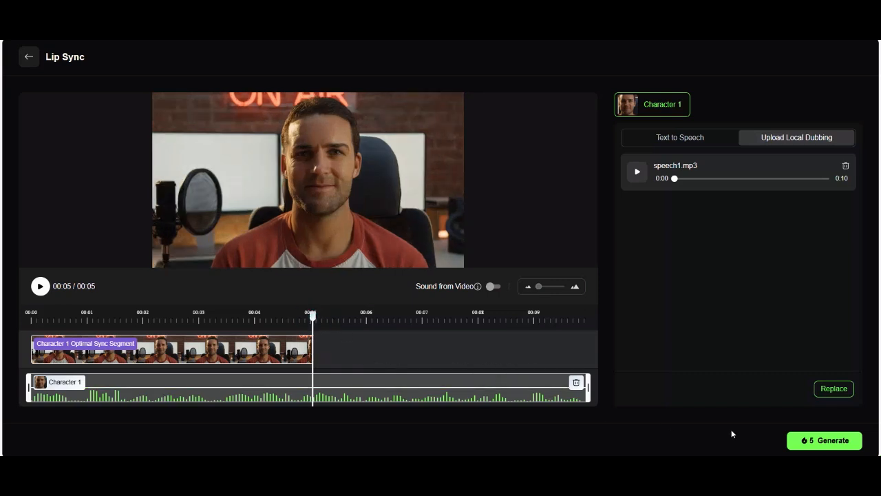
Trim the end of the speech track to just past the video clip's end and generate the lip sync
{"action": "left_click_drag", "start_coordinate": [588, 391], "coordinate": [311, 397]}
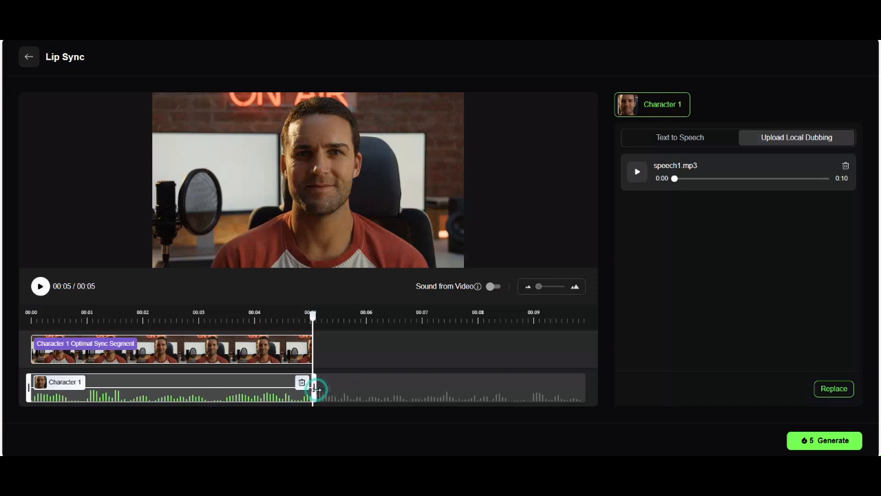
{"action": "left_click_drag", "start_coordinate": [317, 393], "coordinate": [319, 390]}
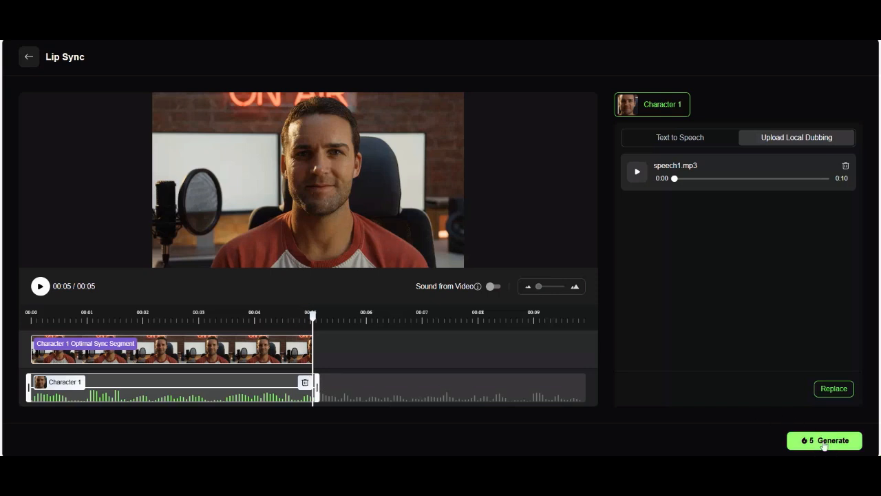
{"action": "left_click", "coordinate": [819, 443]}
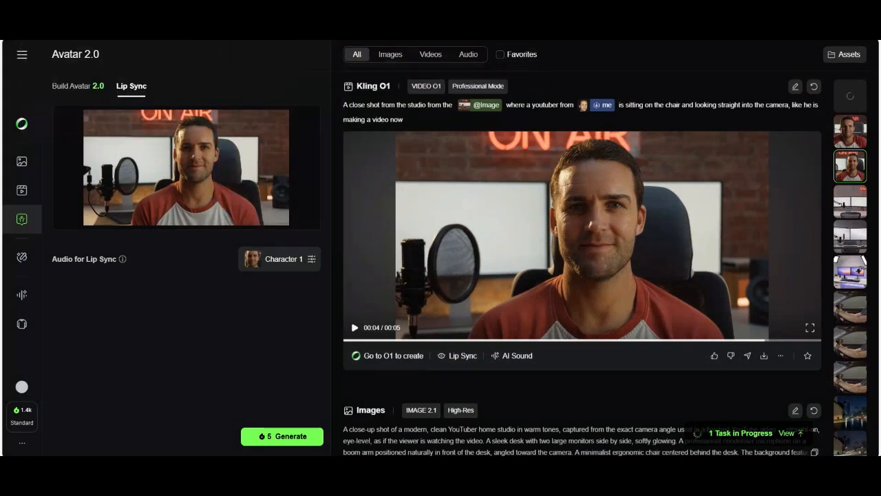
Play back the generated lip-sync videos to check the character's speech
{"action": "left_click", "coordinate": [355, 299]}
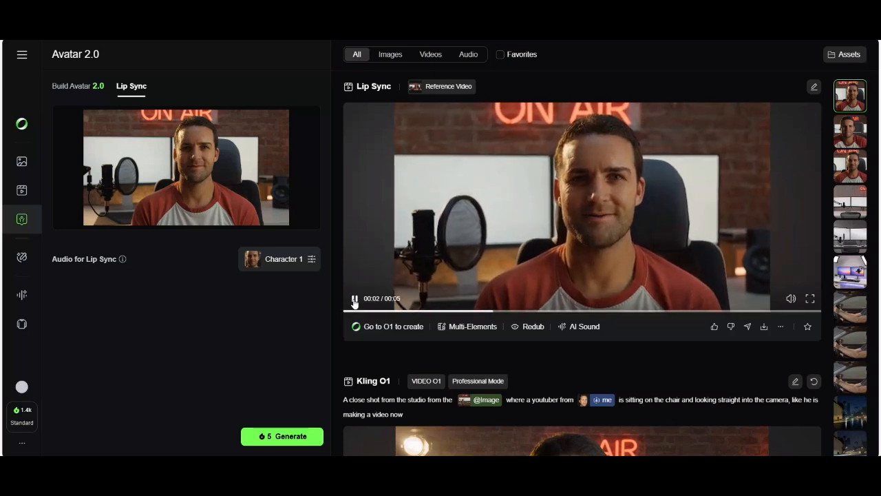
{"action": "left_click", "coordinate": [355, 299]}
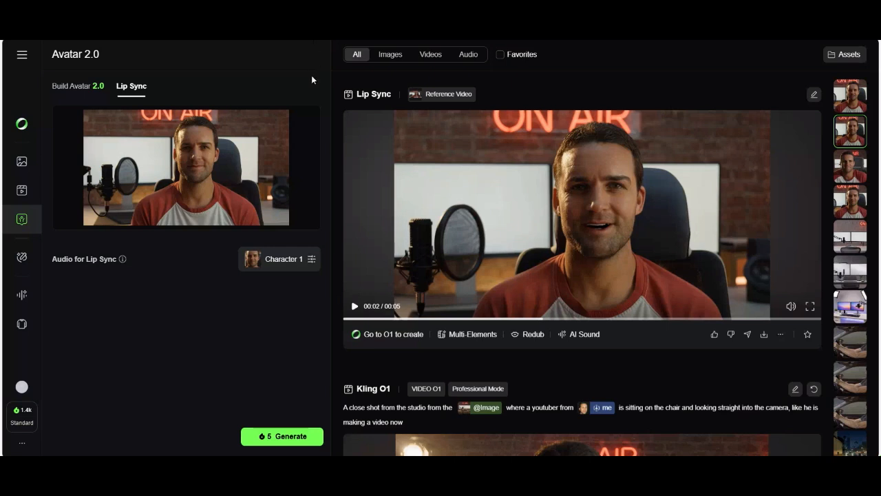
{"action": "left_click", "coordinate": [355, 306]}
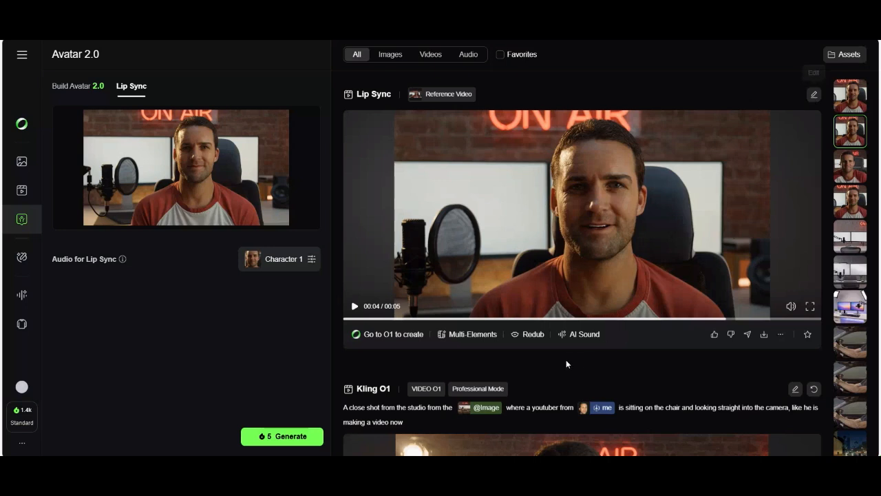
Reload the original 5-second Kling O1 studio video's prompt for editing and open its mode, duration and ratio settings
{"action": "scroll", "coordinate": [491, 366], "scroll_direction": "down", "scroll_amount": 1}
{"action": "scroll", "coordinate": [487, 364], "scroll_direction": "up", "scroll_amount": 1}
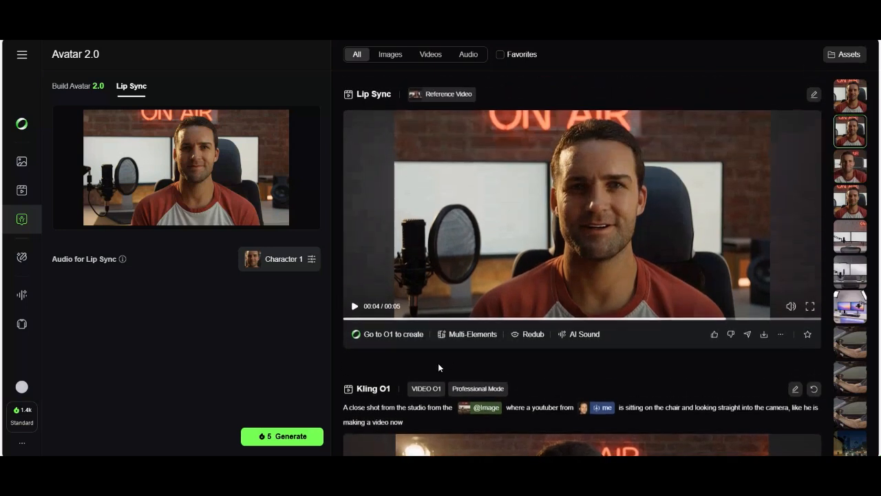
{"action": "scroll", "coordinate": [590, 348], "scroll_direction": "down", "scroll_amount": 1}
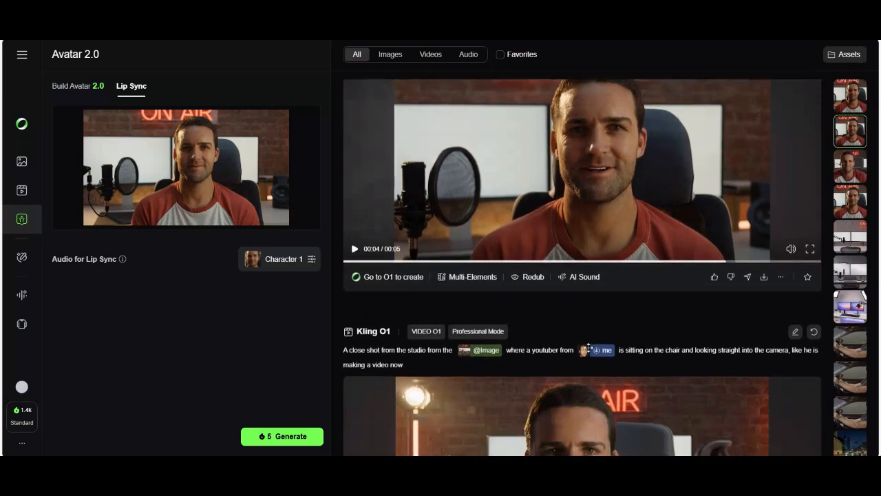
{"action": "scroll", "coordinate": [449, 279], "scroll_direction": "down", "scroll_amount": 10}
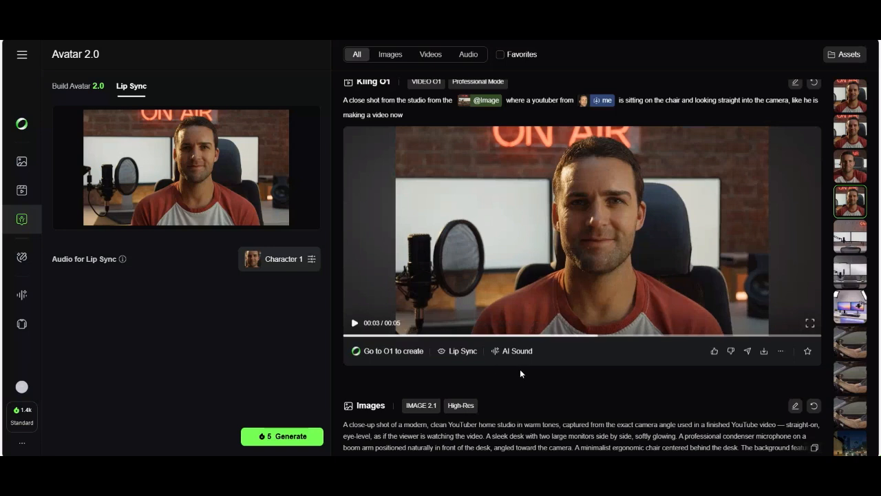
{"action": "scroll", "coordinate": [675, 206], "scroll_direction": "down", "scroll_amount": 2}
{"action": "scroll", "coordinate": [781, 125], "scroll_direction": "up", "scroll_amount": 2}
{"action": "left_click", "coordinate": [796, 82]}
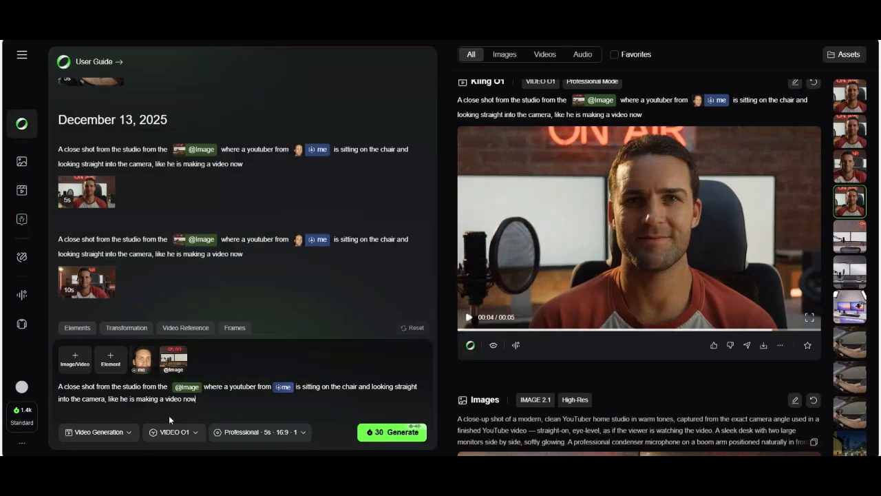
{"action": "left_click", "coordinate": [281, 436]}
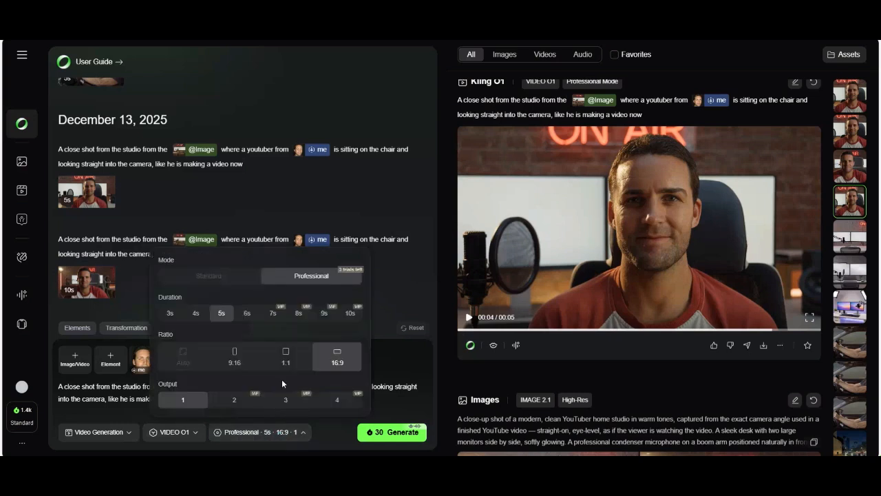